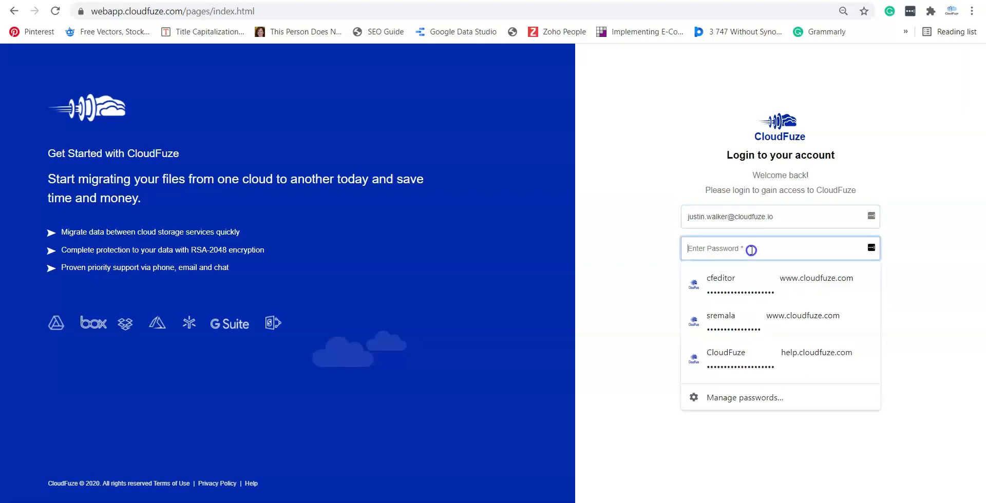
Enter the account password and log in to CloudFuze
text(••)
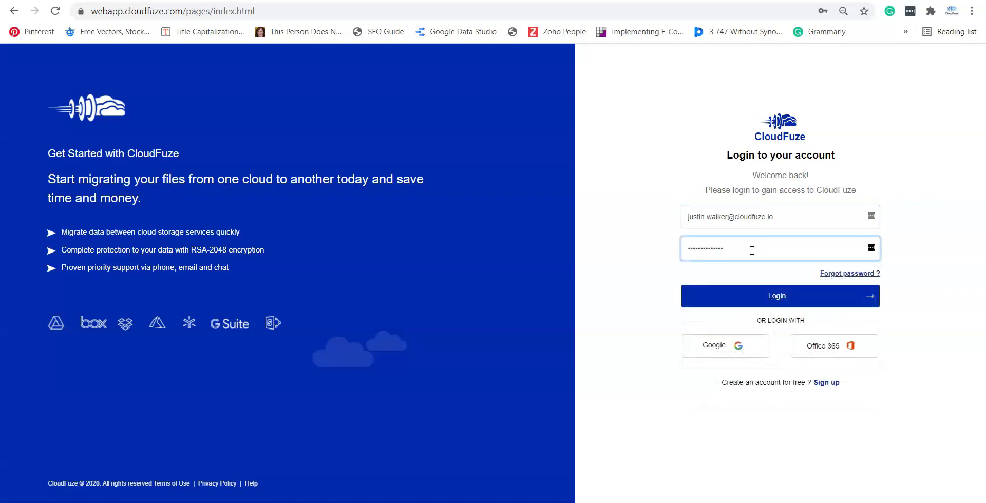
click(767, 302)
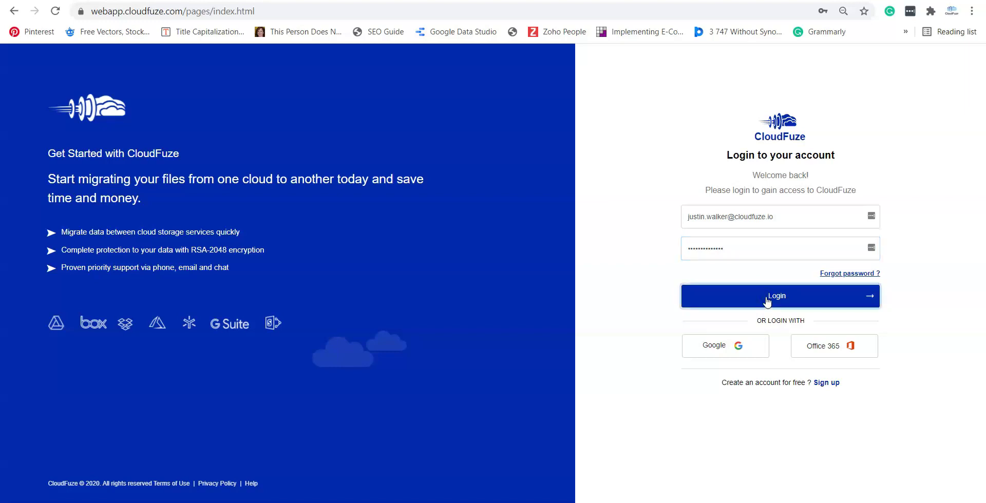
Add Box from the Business Clouds and grant CloudFuze access to the Box account
scroll(436, 281, down, 3)
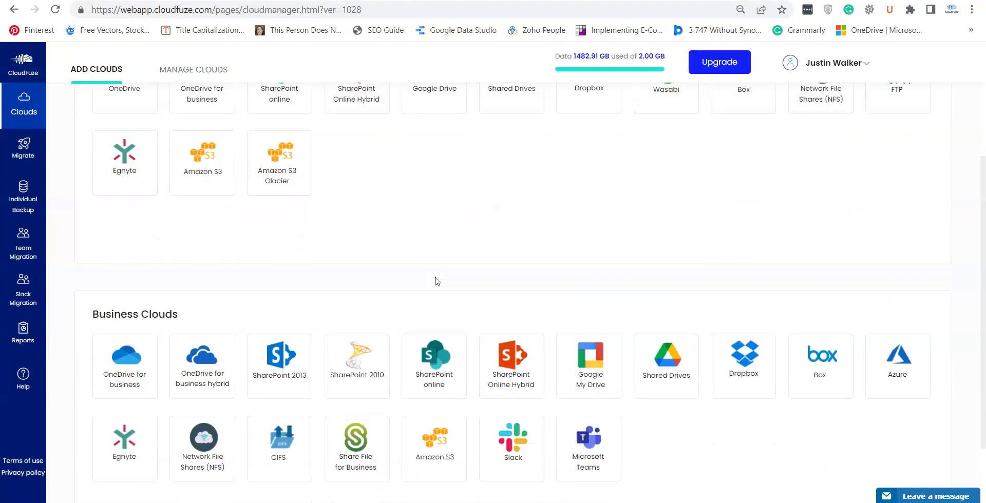
scroll(459, 221, down, 1)
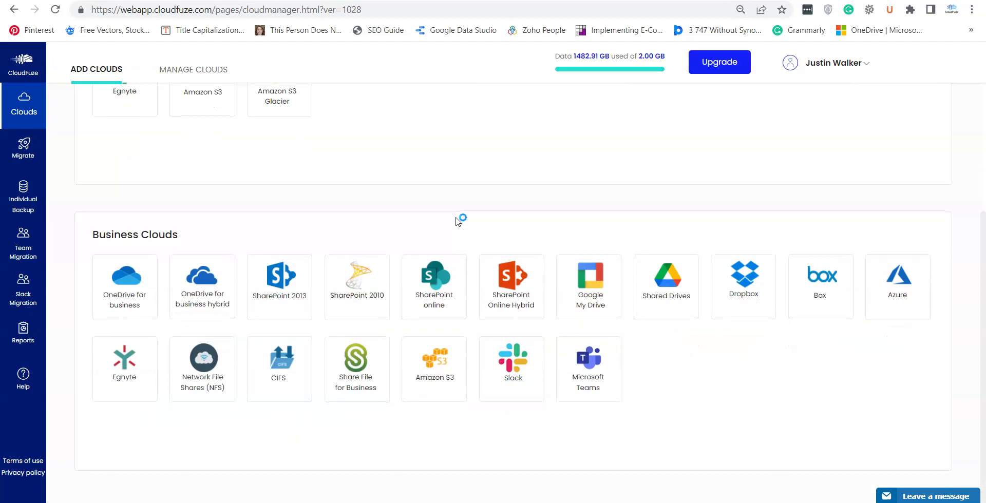
click(817, 298)
click(822, 307)
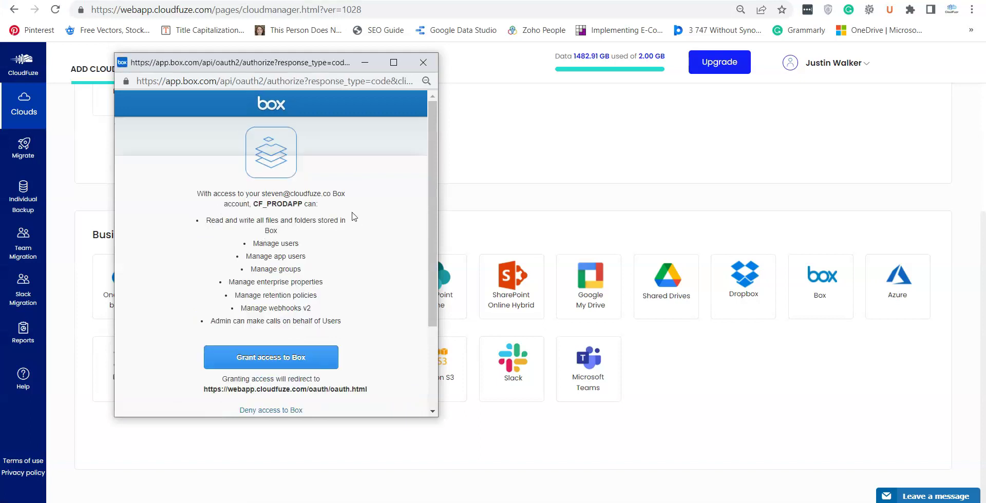
scroll(308, 249, down, 3)
click(284, 241)
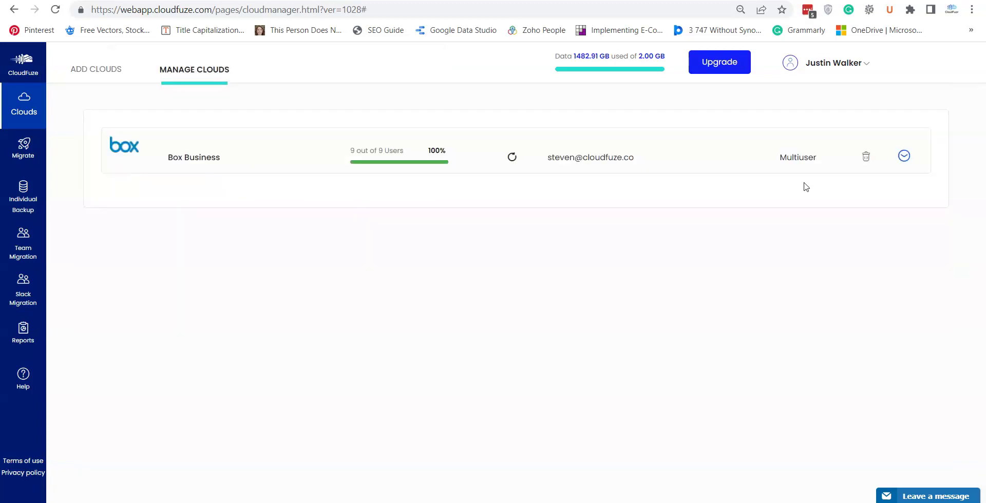
Choose Shared Drives from the Business Clouds to add, marking the Google Marketplace permissions as already done
click(97, 71)
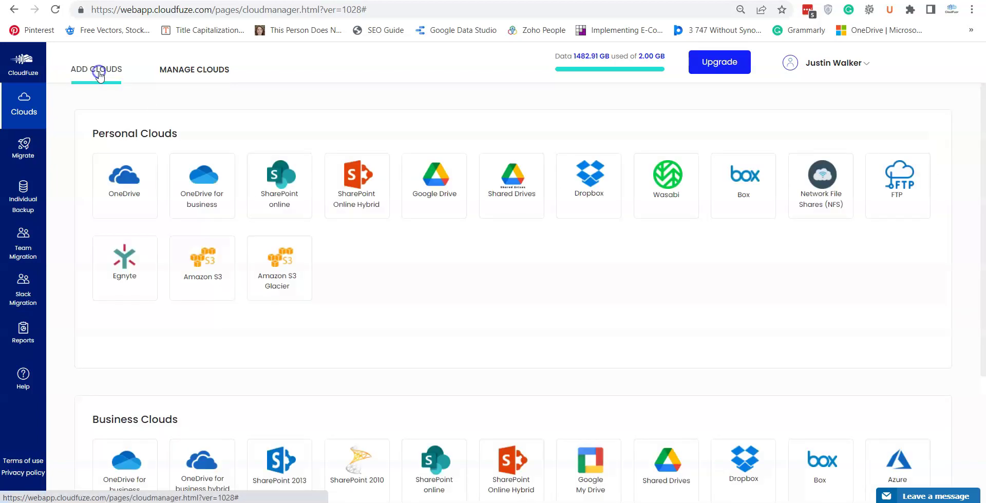
scroll(462, 275, down, 2)
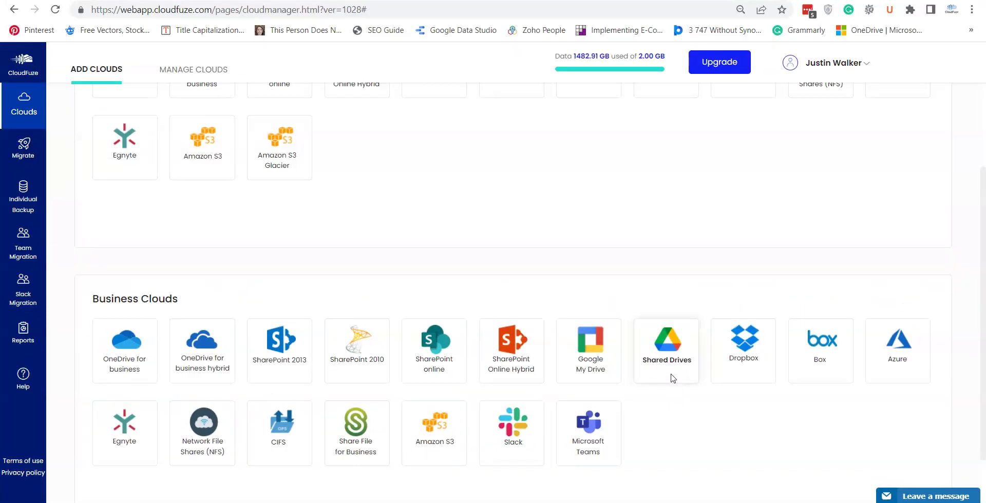
click(668, 371)
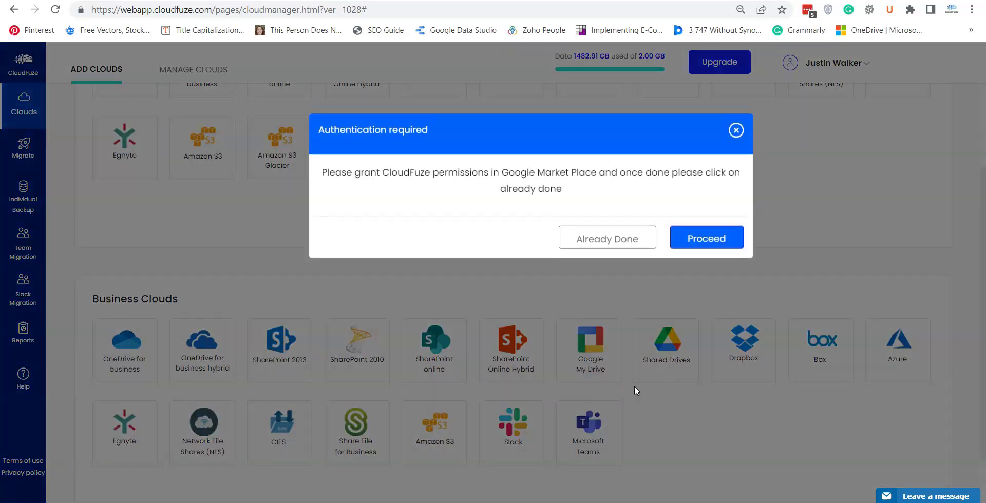
click(628, 236)
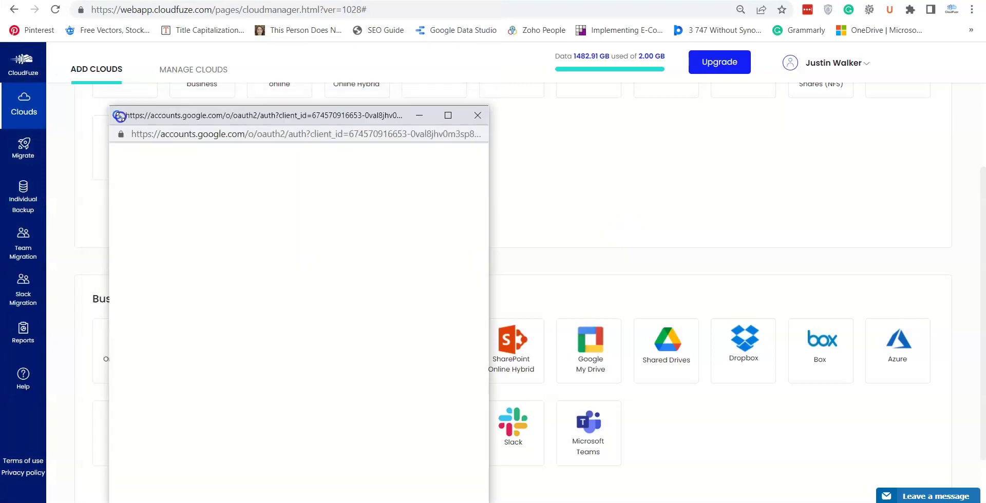
Sign in to Google with the account's e-mail and password and allow CloudFuze the requested access
text(s)
click(376, 344)
click(476, 389)
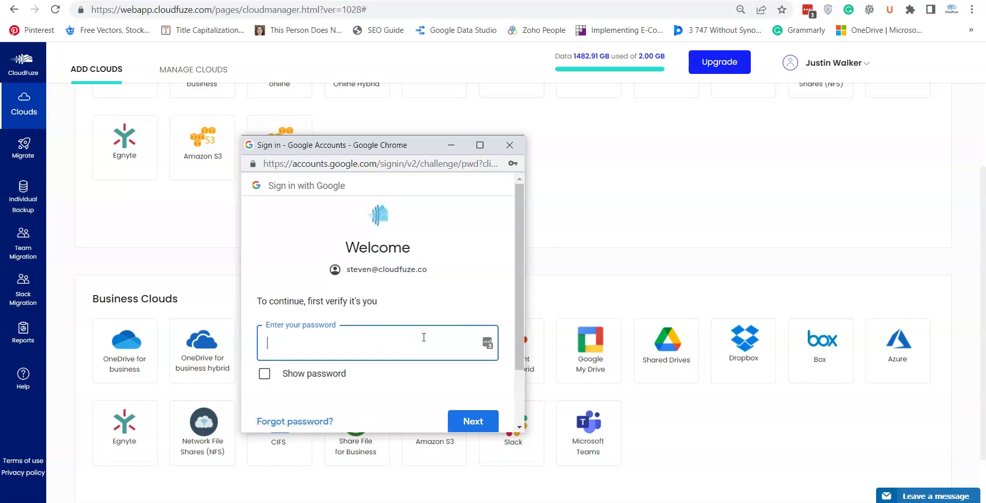
click(385, 339)
key(Down)
key(Return)
click(473, 422)
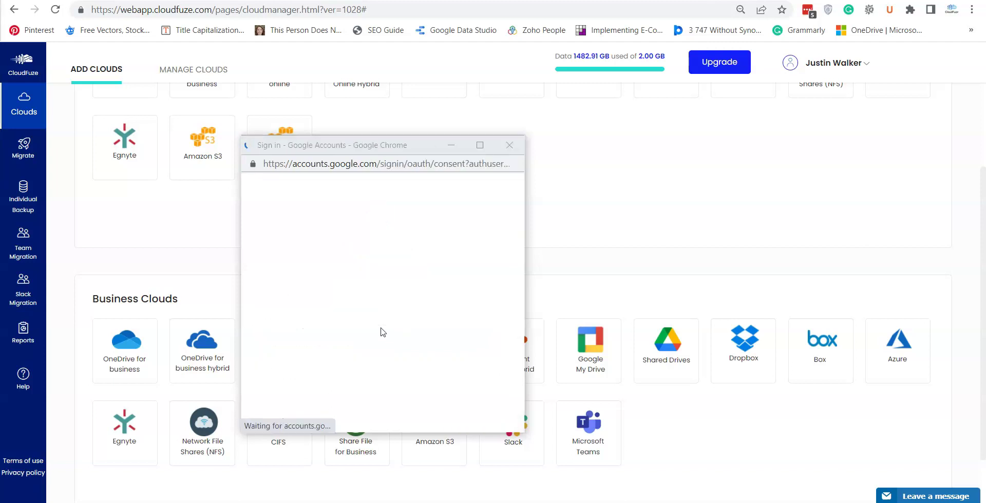
scroll(387, 310, down, 5)
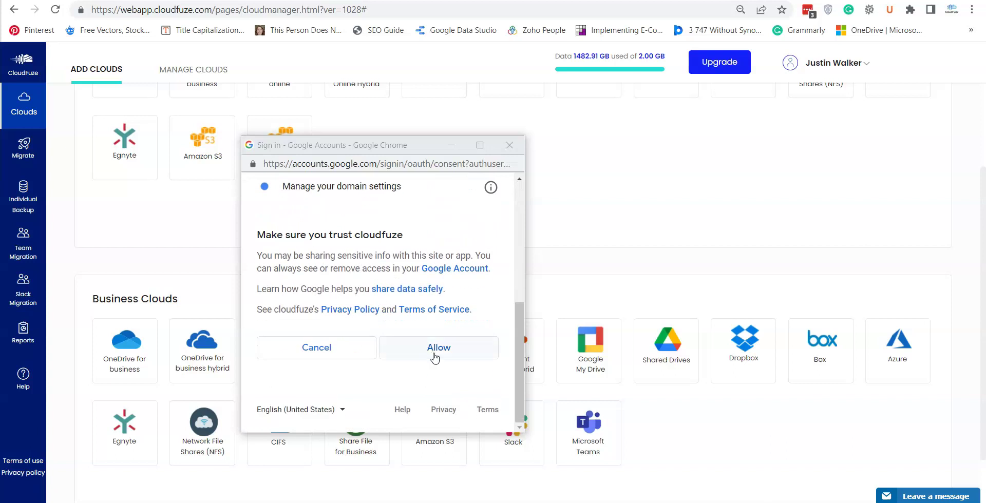
click(434, 354)
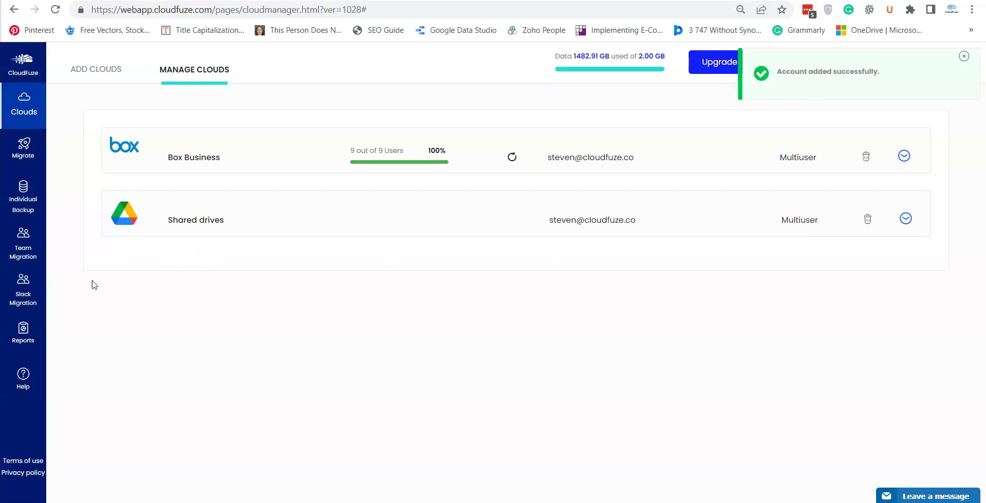
Set up a team migration with Box as source and Google Shared Drives as destination, and proceed to content mapping
click(43, 272)
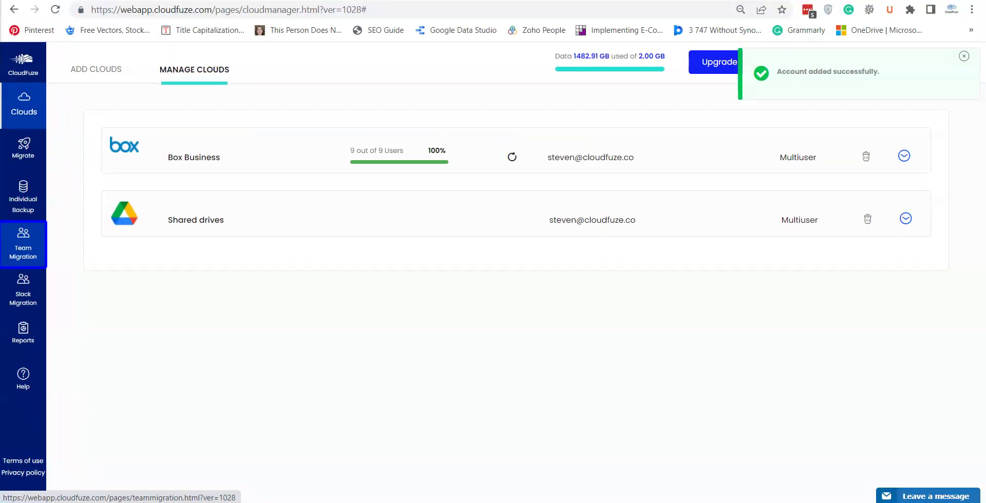
click(38, 256)
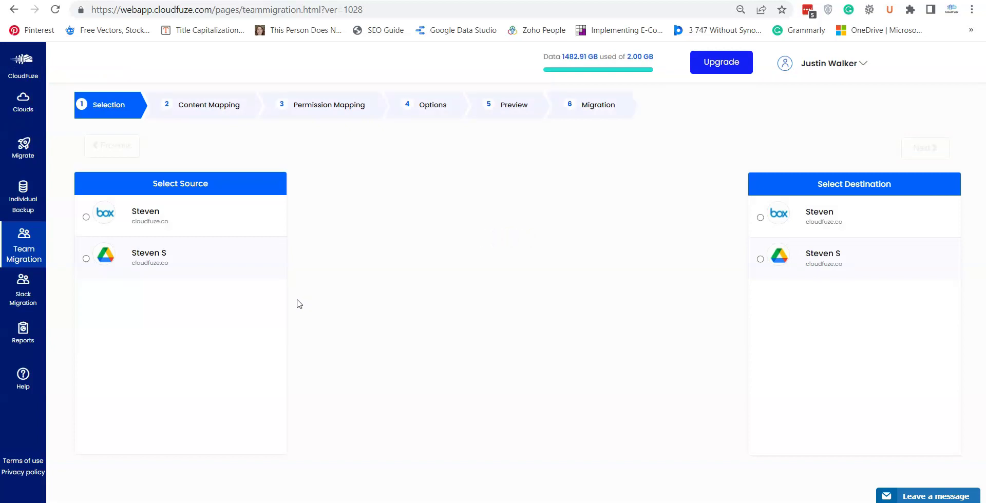
click(86, 217)
click(761, 260)
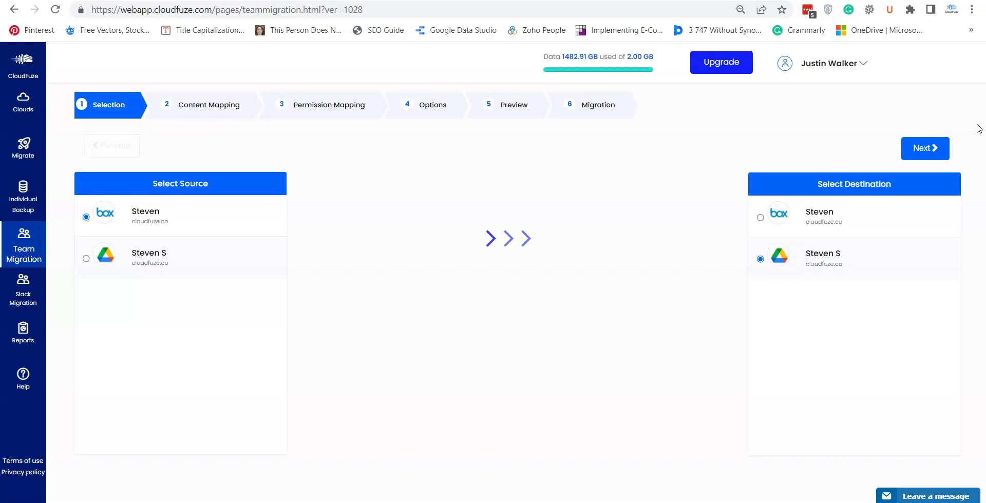
click(925, 150)
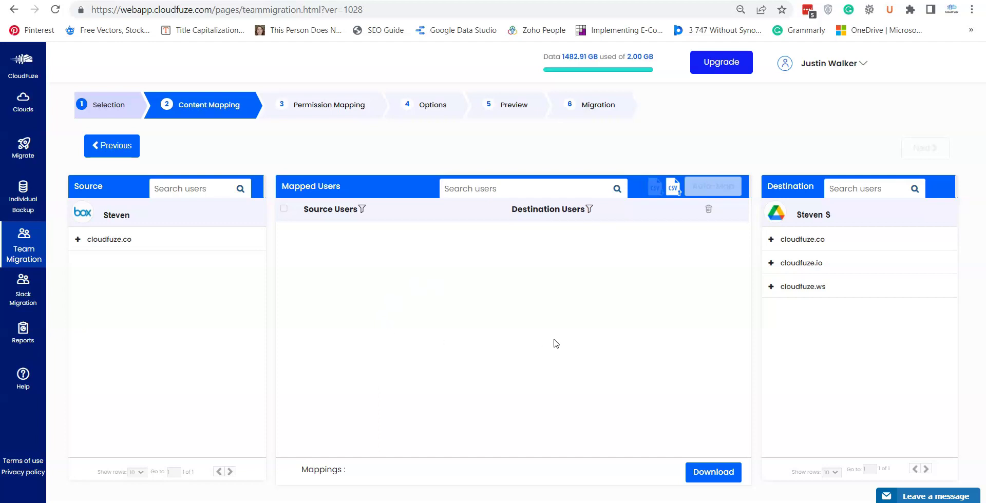
Upload the "Box to Google shared drive" CSV from Downloads, select the /Demo to /Test pair, and proceed to permission mapping
click(673, 195)
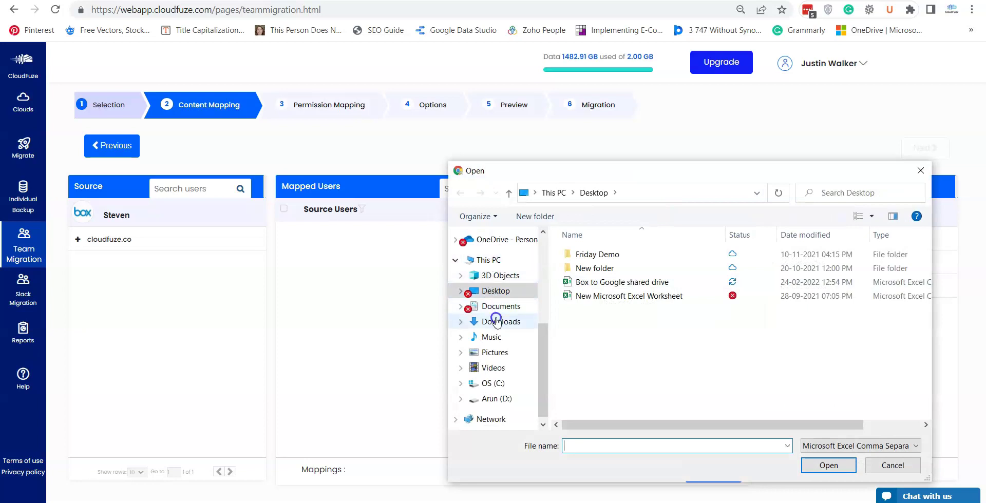
click(496, 321)
click(584, 283)
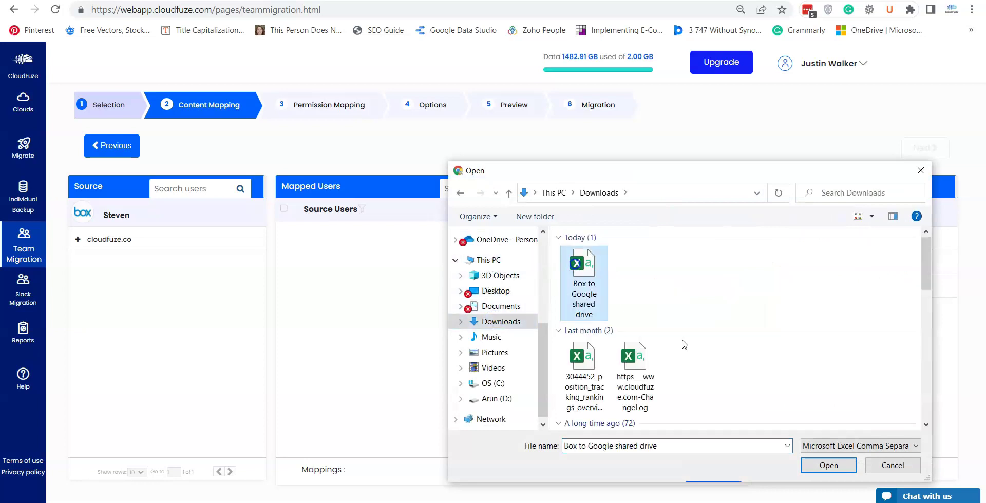
click(827, 465)
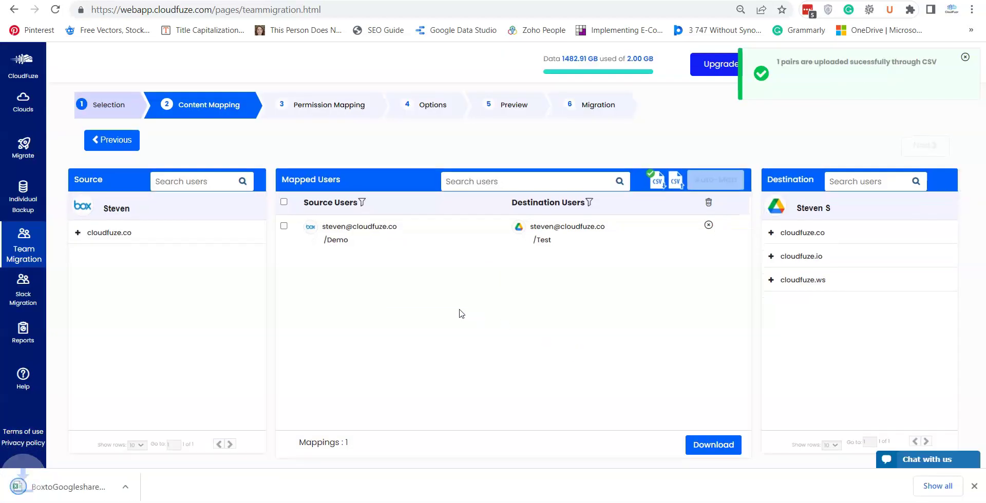
click(283, 226)
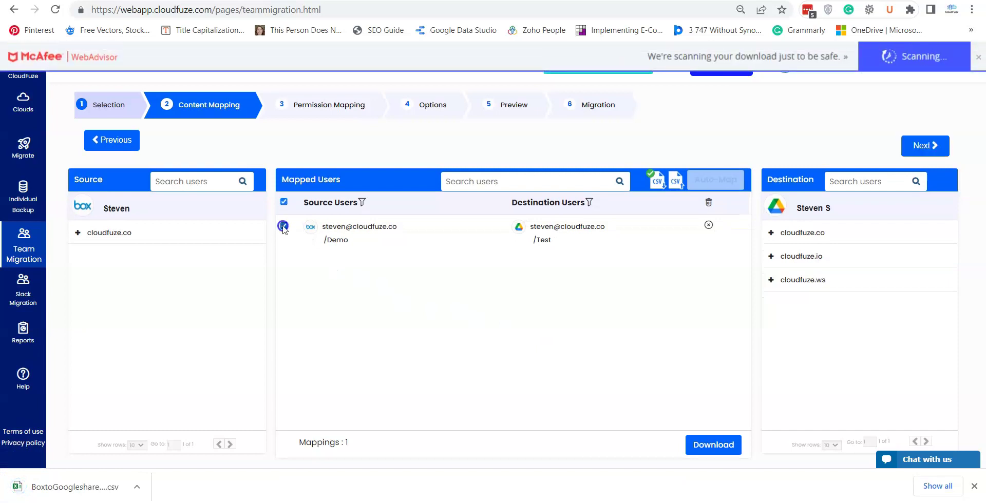
click(926, 148)
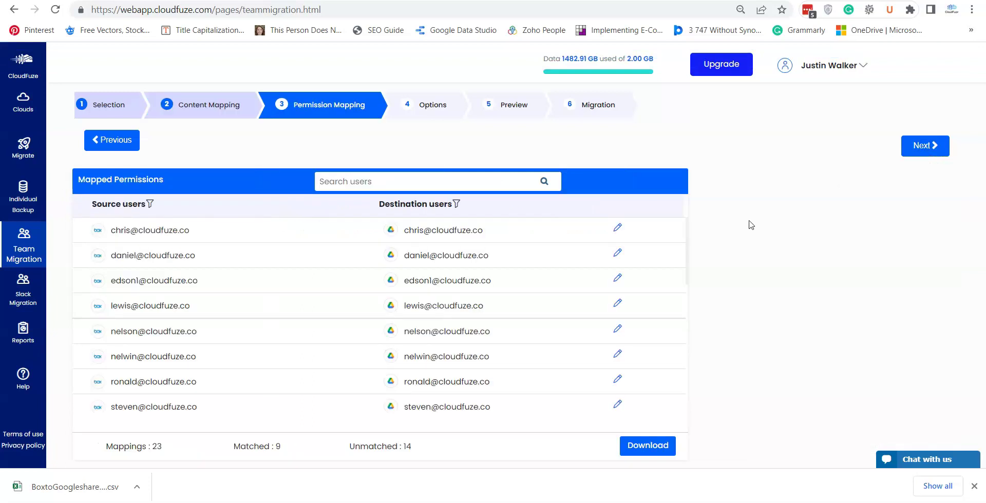
Accept the permission mapping and the default One Time job options, and start the migration
scroll(525, 271, down, 3)
click(925, 146)
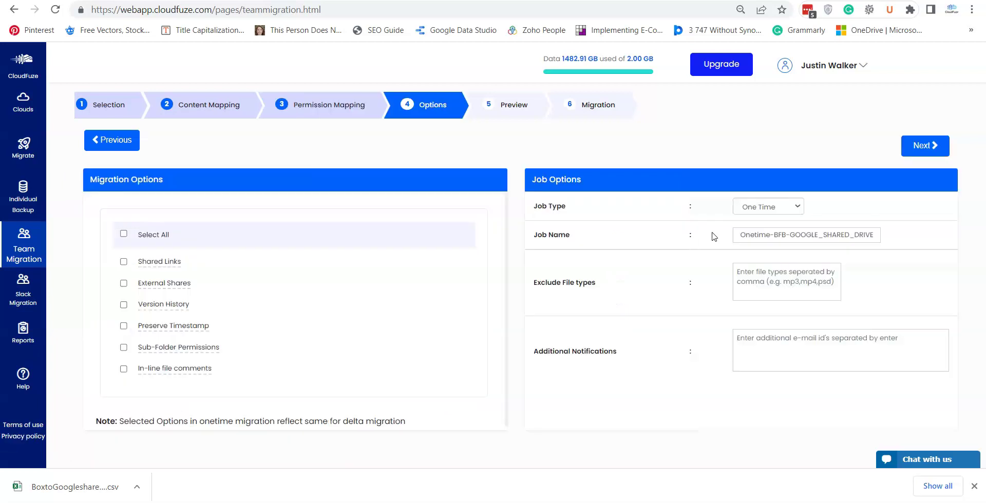
click(938, 146)
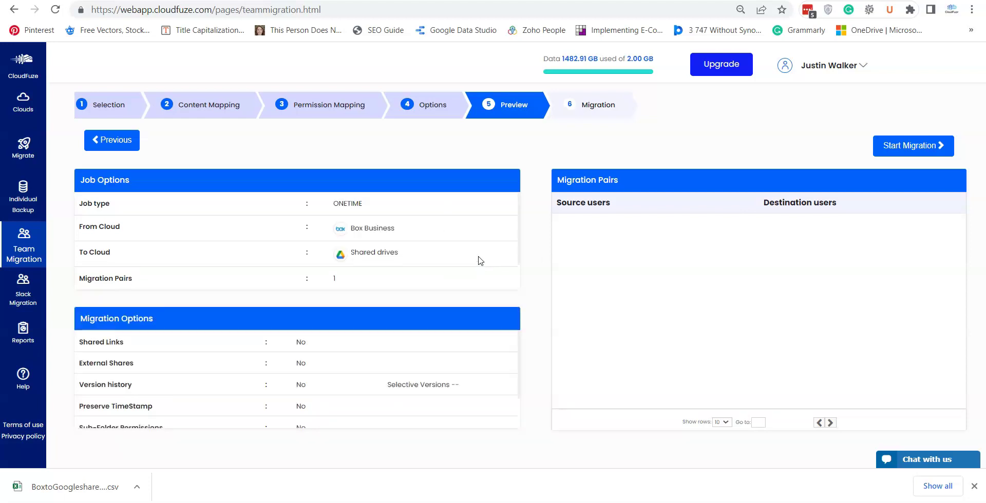
click(929, 148)
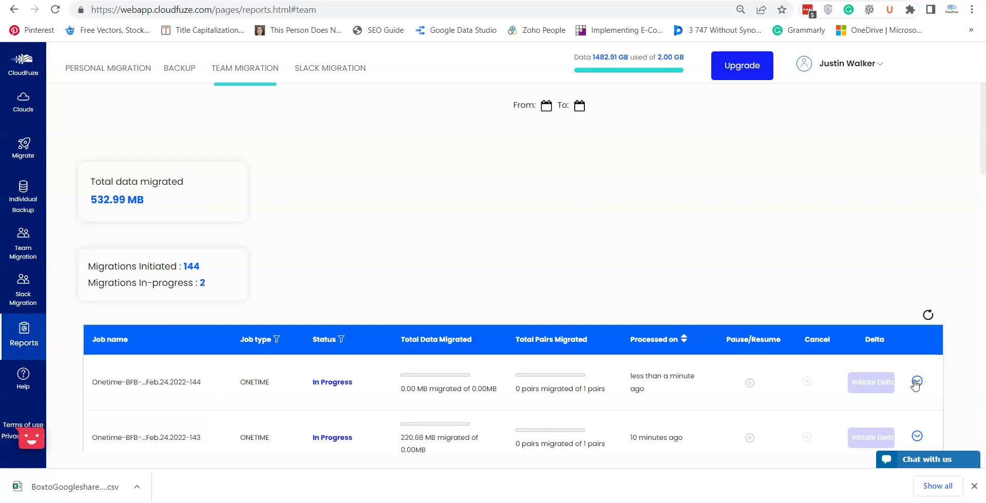
Expand the newest one-time migration job in the team migration report and refresh its status
click(916, 382)
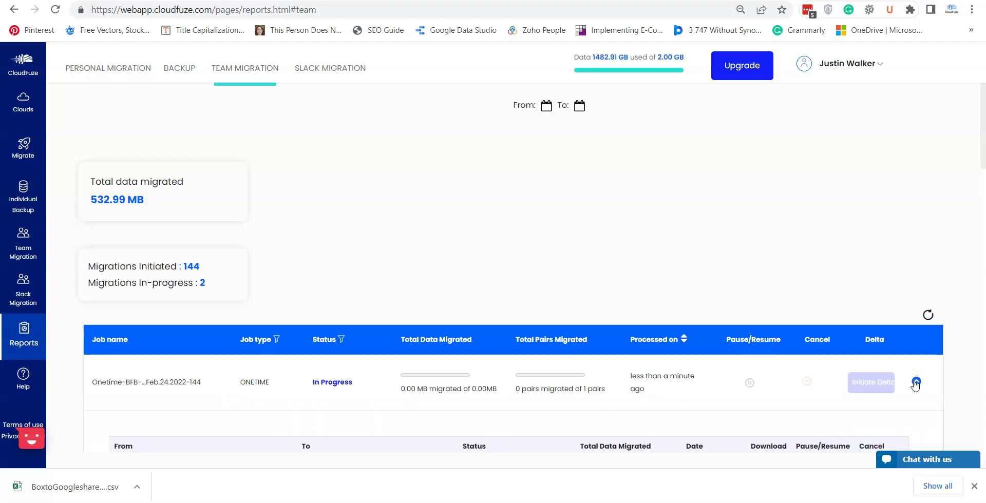
scroll(381, 345, down, 3)
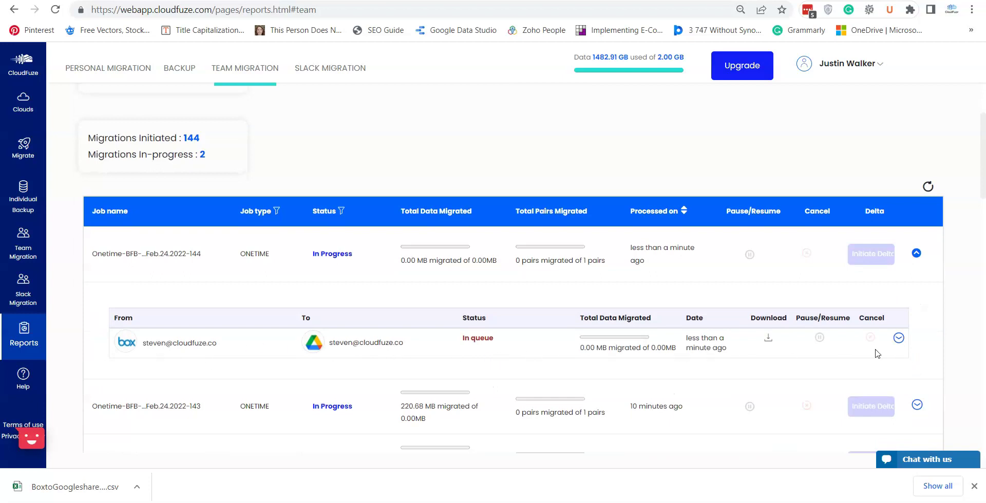
click(929, 188)
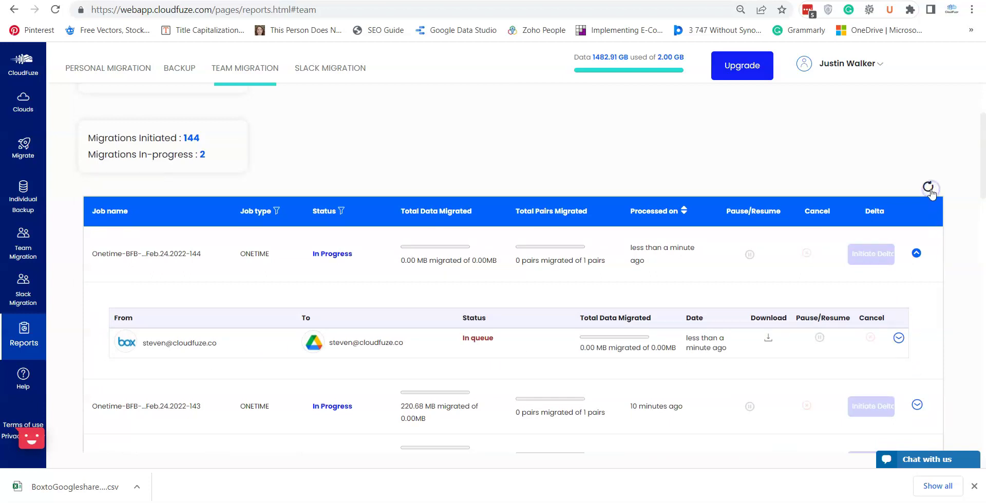